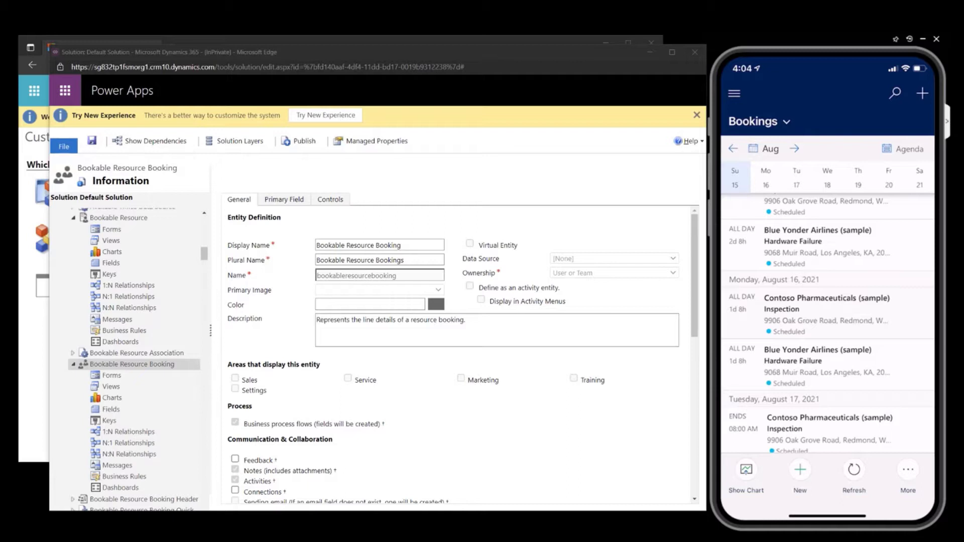
Step: Scroll the Bookable Resource Booking entity page to find its Views node
{"action": "scroll", "coordinate": [829, 321], "scroll_direction": "up", "scroll_amount": 1}
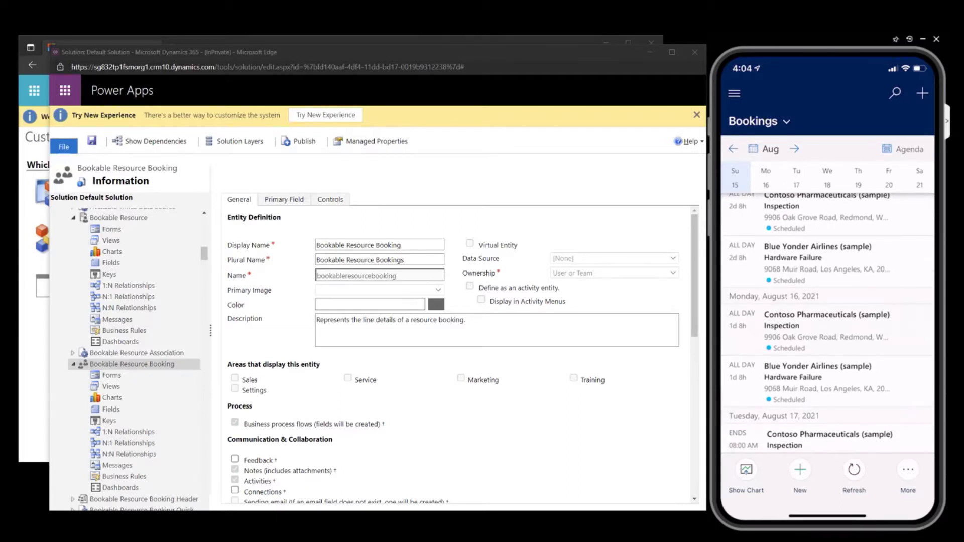
{"action": "scroll", "coordinate": [829, 321], "scroll_direction": "down", "scroll_amount": 1}
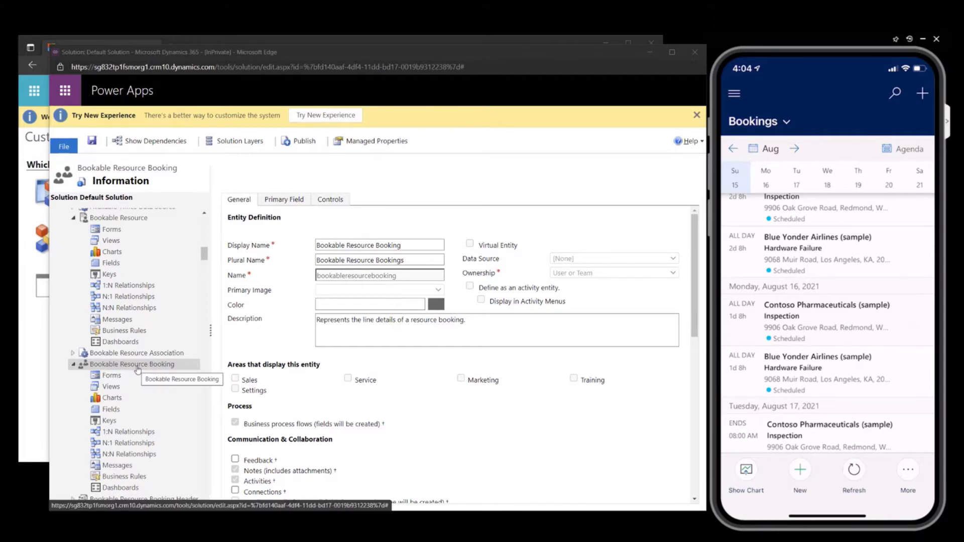
Step: Open the Bookings view from Bookable Resource Booking's views, then centre and enlarge its editor
{"action": "left_click", "coordinate": [120, 388]}
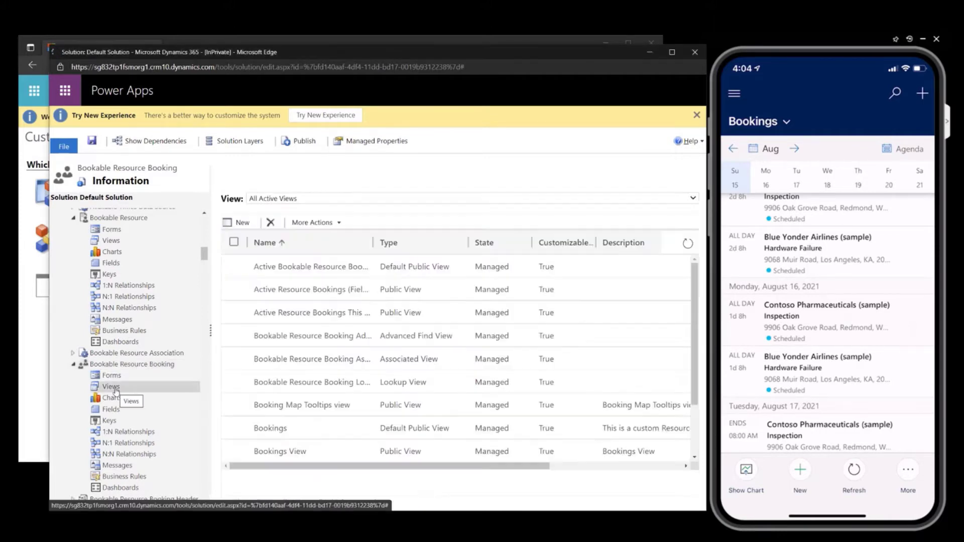
{"action": "scroll", "coordinate": [376, 312], "scroll_direction": "down", "scroll_amount": 1}
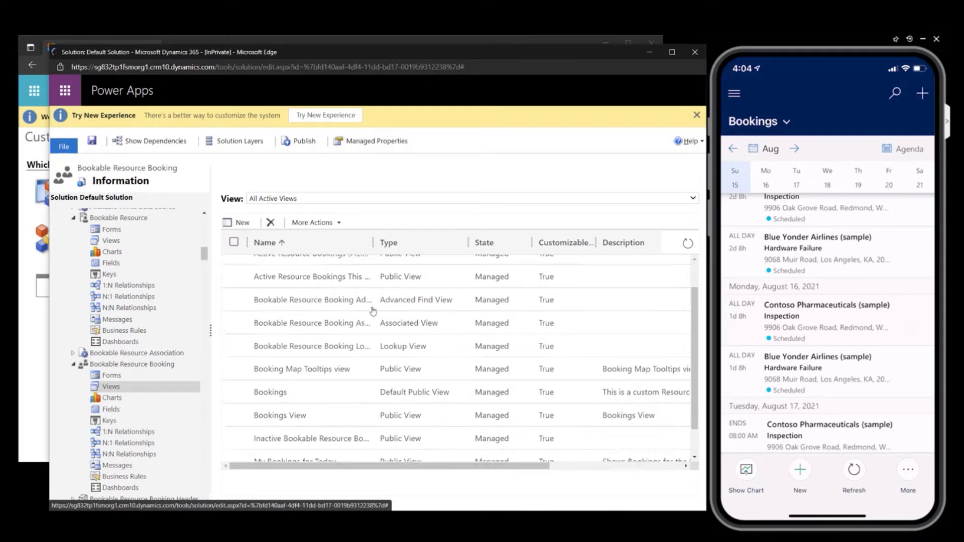
{"action": "double_click", "coordinate": [325, 392]}
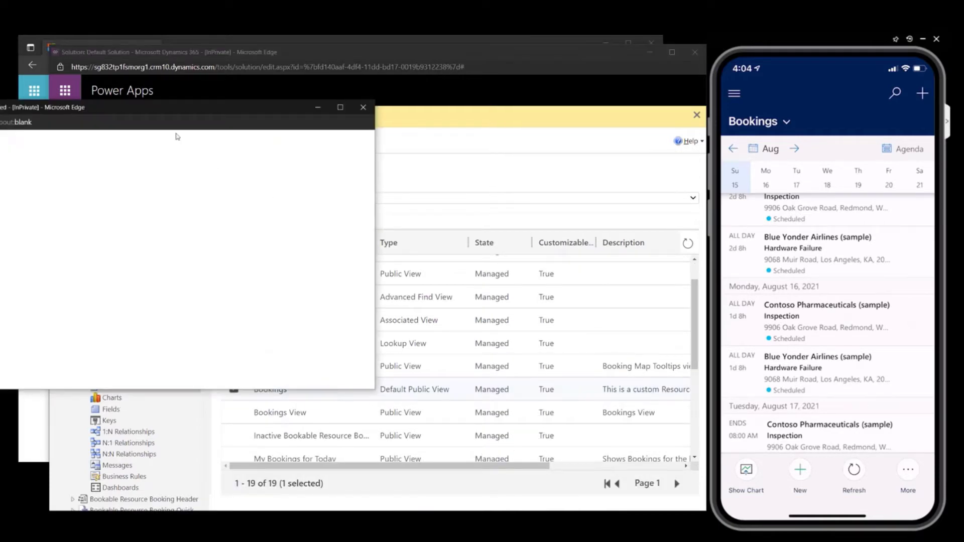
{"action": "left_click_drag", "start_coordinate": [164, 104], "coordinate": [360, 117]}
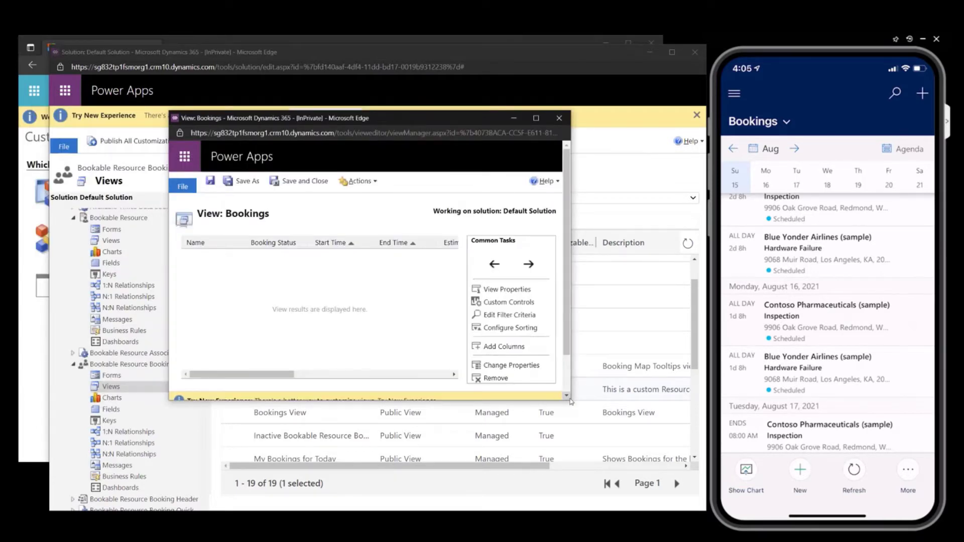
{"action": "left_click_drag", "start_coordinate": [287, 380], "coordinate": [448, 381]}
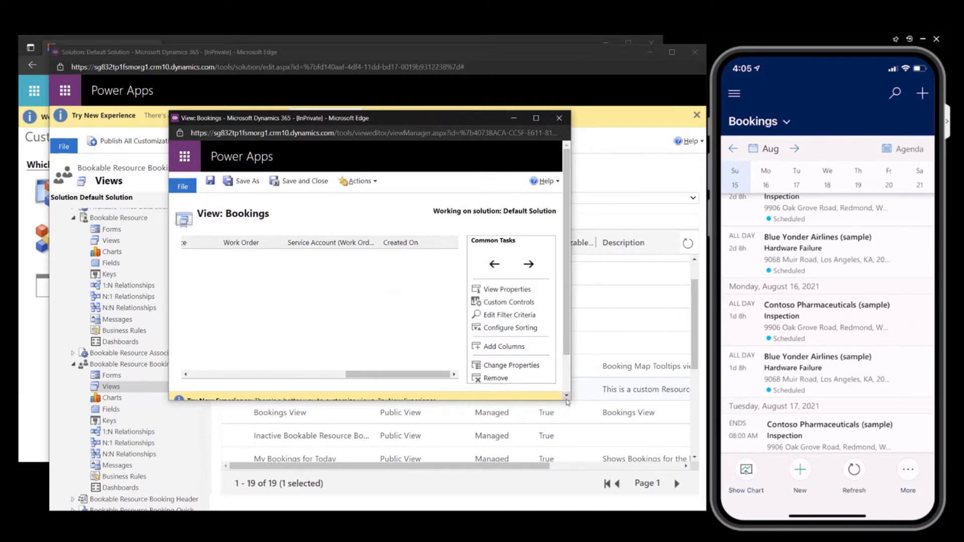
{"action": "left_click_drag", "start_coordinate": [568, 402], "coordinate": [658, 504]}
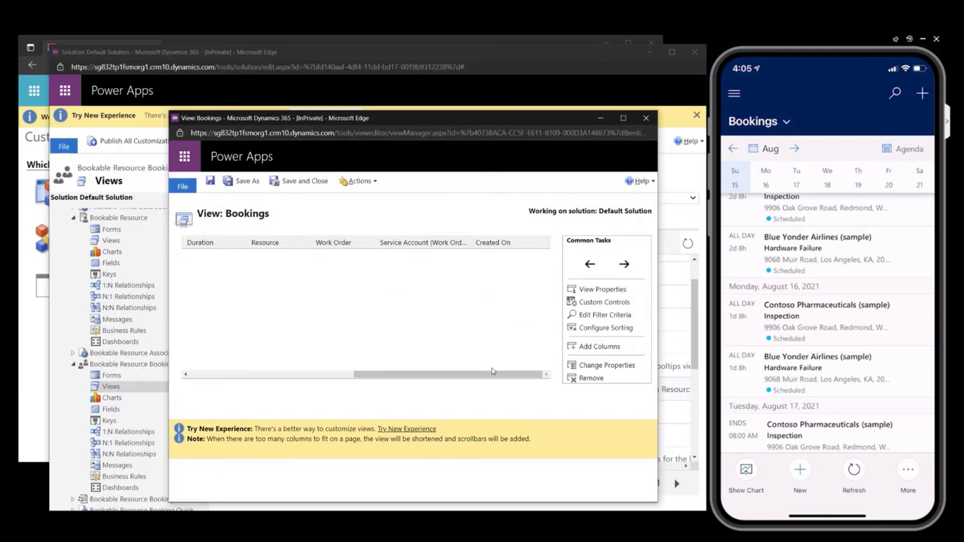
Step: Start adding columns to the Bookings view, with Work Order as the related record type
{"action": "left_click", "coordinate": [602, 347]}
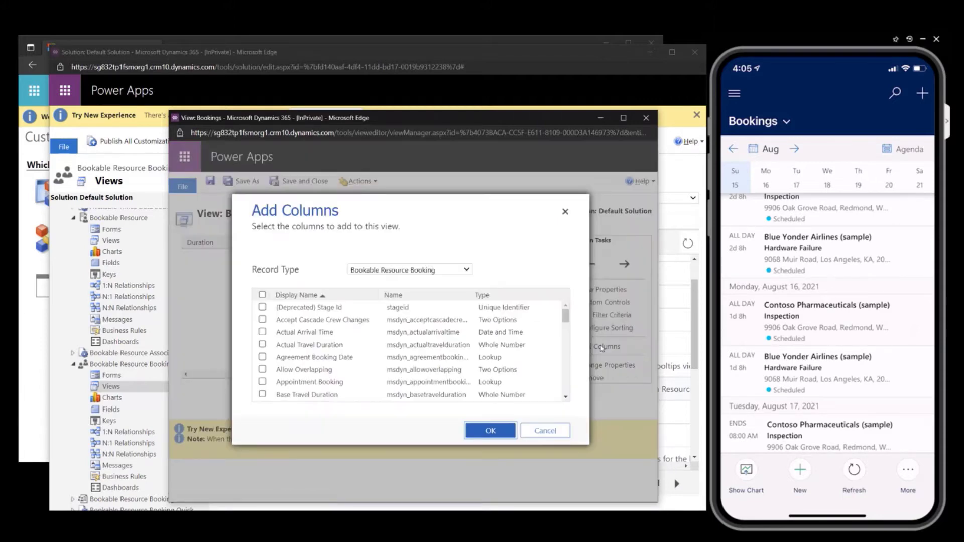
{"action": "left_click", "coordinate": [467, 271]}
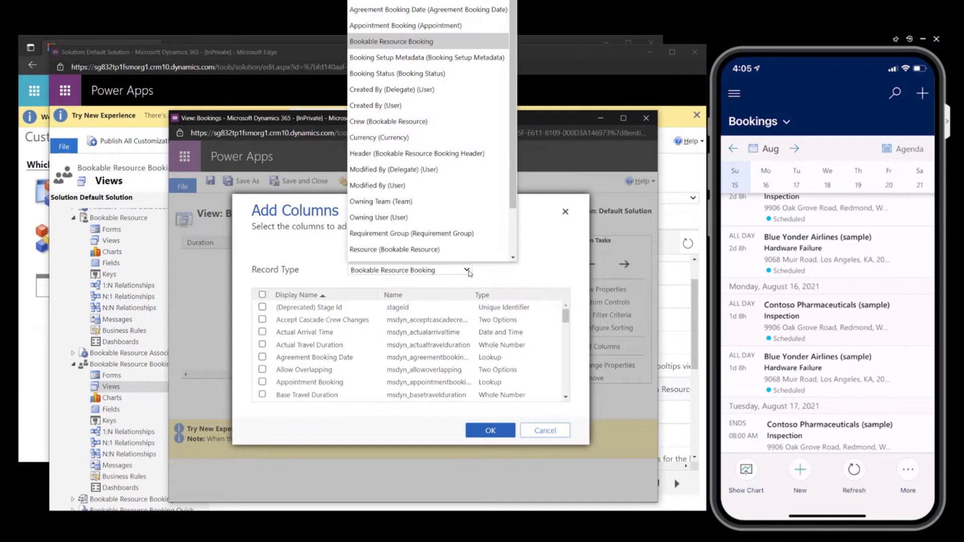
{"action": "scroll", "coordinate": [427, 146], "scroll_direction": "down", "scroll_amount": 2}
{"action": "left_click", "coordinate": [415, 254]}
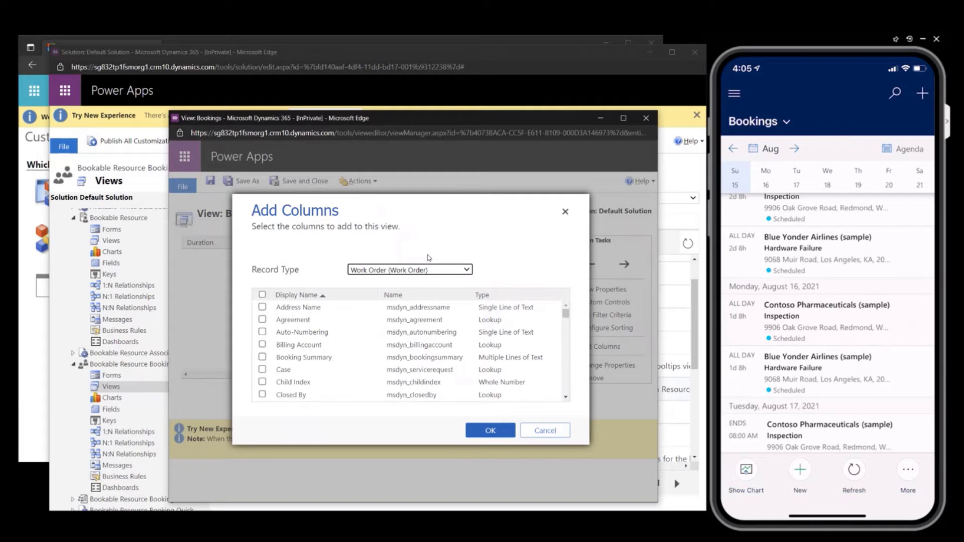
Step: Tick the Work Order Priority and Work Location columns
{"action": "scroll", "coordinate": [388, 341], "scroll_direction": "down", "scroll_amount": 5}
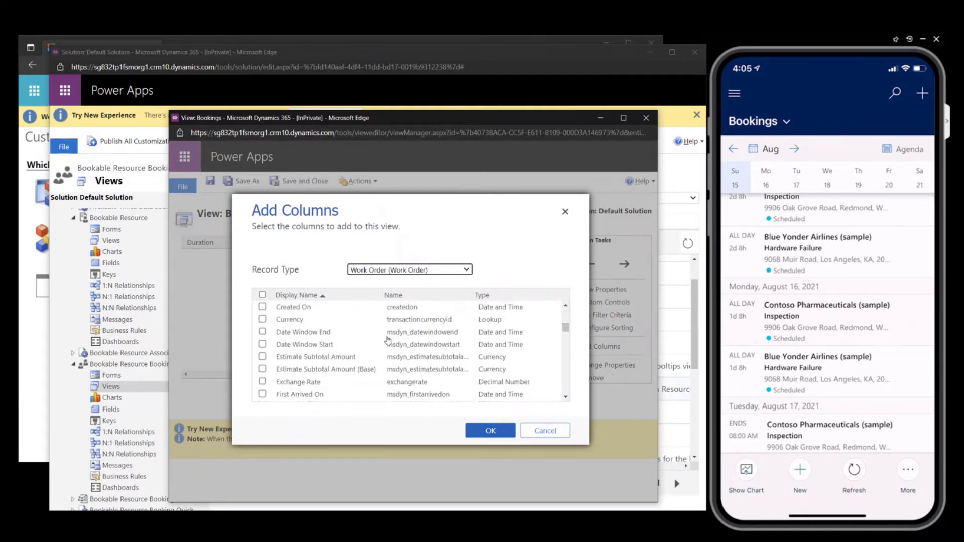
{"action": "scroll", "coordinate": [388, 340], "scroll_direction": "down", "scroll_amount": 7}
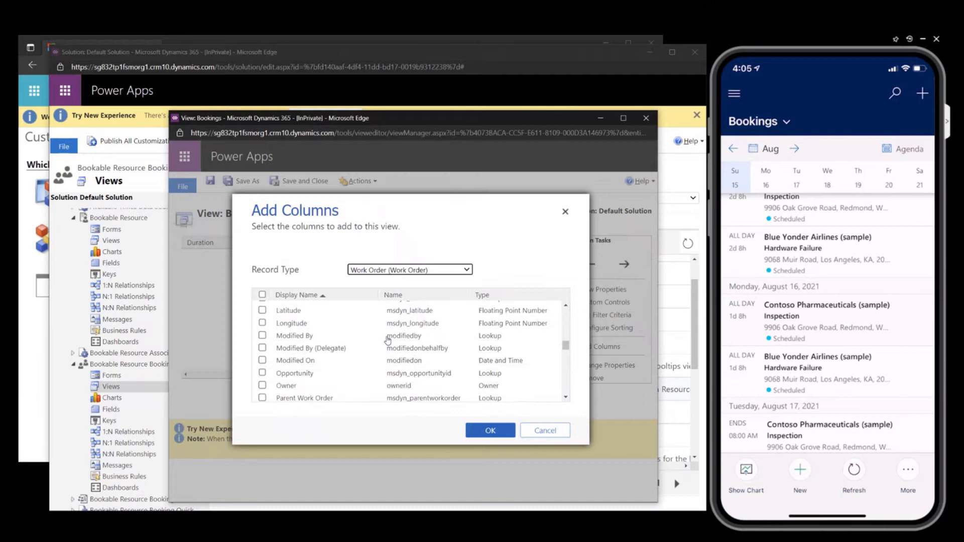
{"action": "scroll", "coordinate": [388, 341], "scroll_direction": "down", "scroll_amount": 2}
{"action": "scroll", "coordinate": [346, 357], "scroll_direction": "down", "scroll_amount": 2}
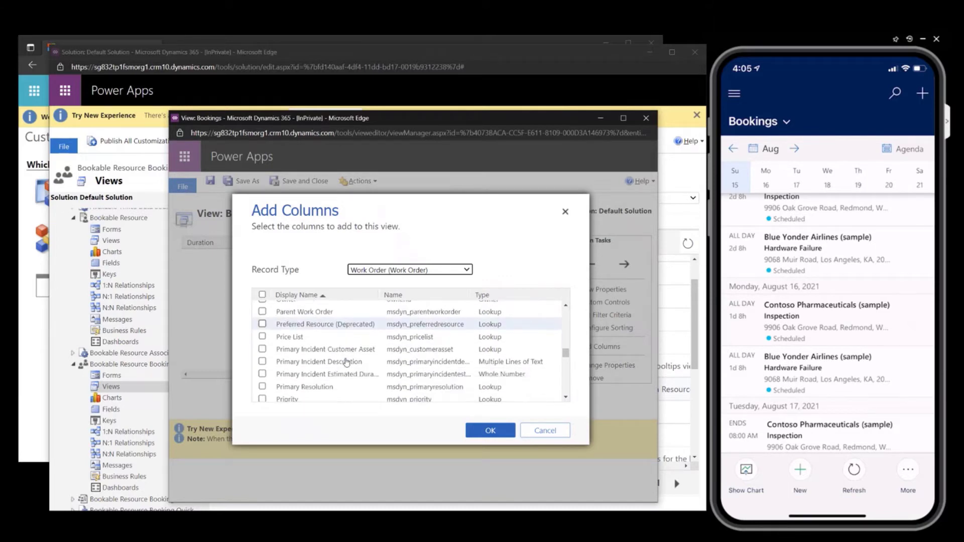
{"action": "scroll", "coordinate": [346, 361], "scroll_direction": "down", "scroll_amount": 1}
{"action": "left_click", "coordinate": [262, 383]}
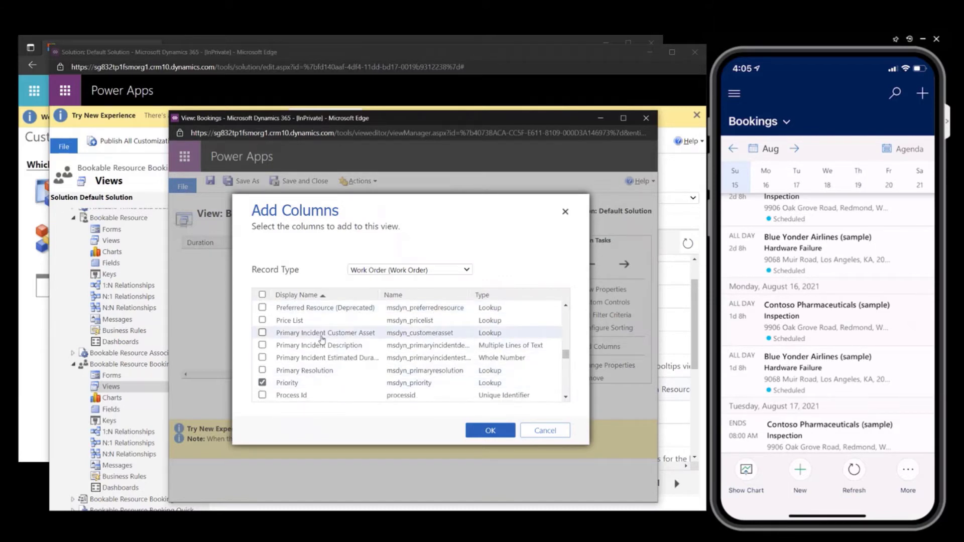
{"action": "scroll", "coordinate": [330, 339], "scroll_direction": "down", "scroll_amount": 4}
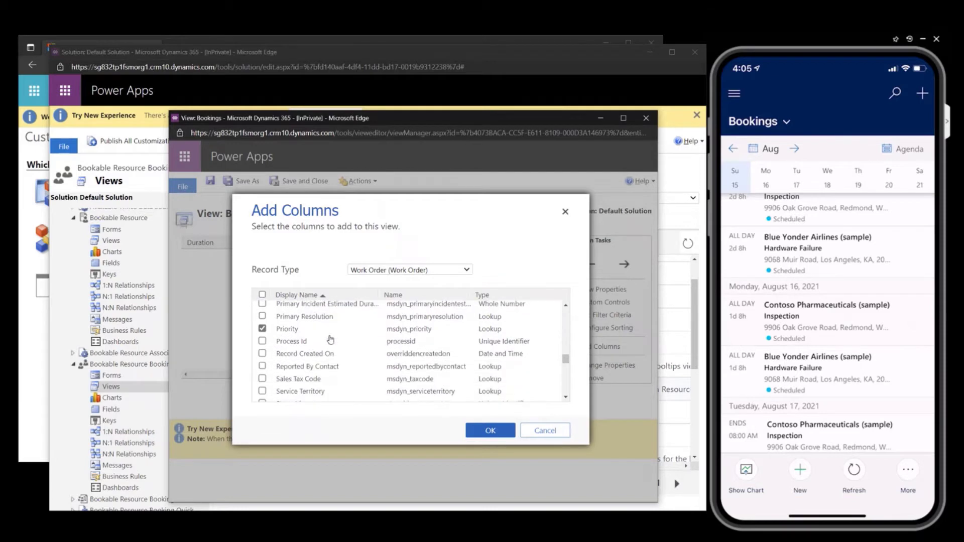
{"action": "scroll", "coordinate": [332, 342], "scroll_direction": "down", "scroll_amount": 6}
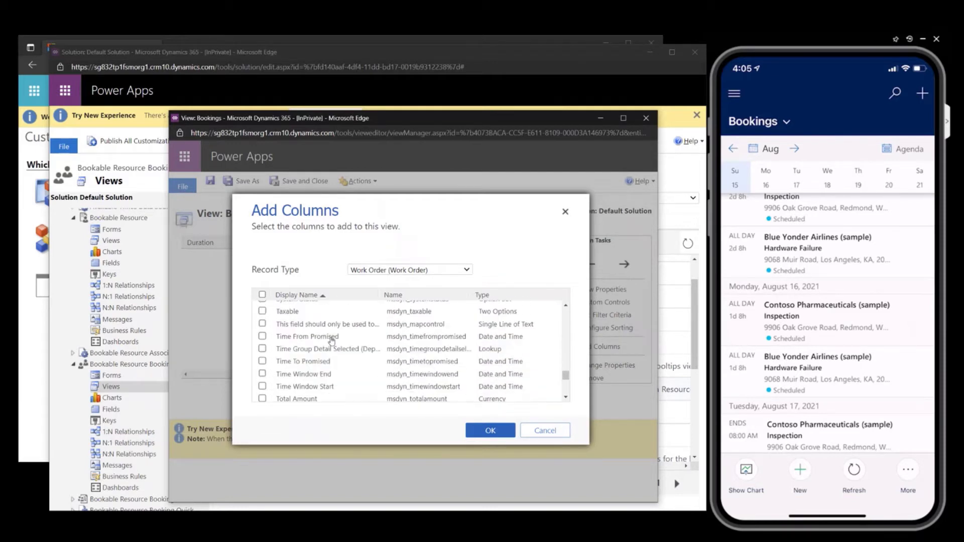
{"action": "left_click", "coordinate": [330, 337]}
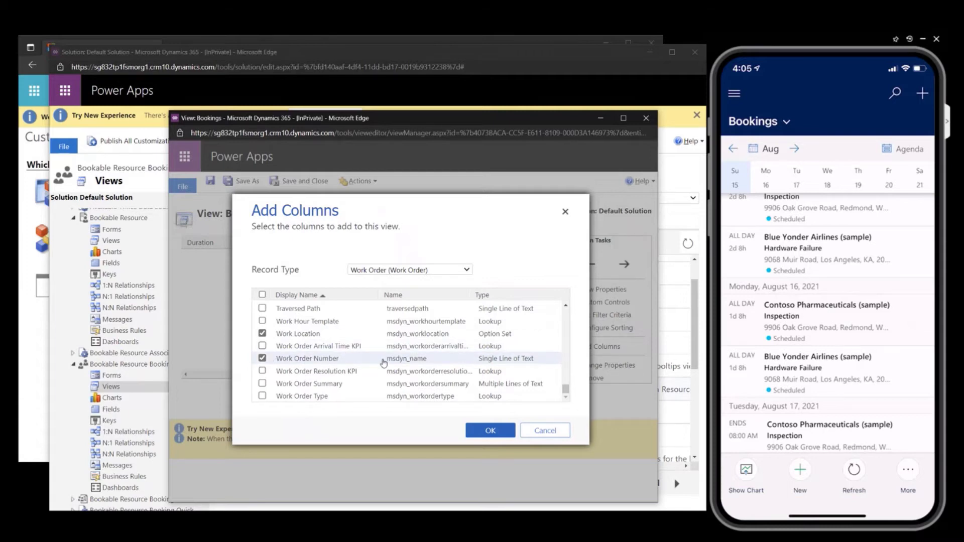
Step: Confirm the new Work Order columns, check them in the view grid, and save and close the view
{"action": "left_click", "coordinate": [491, 430]}
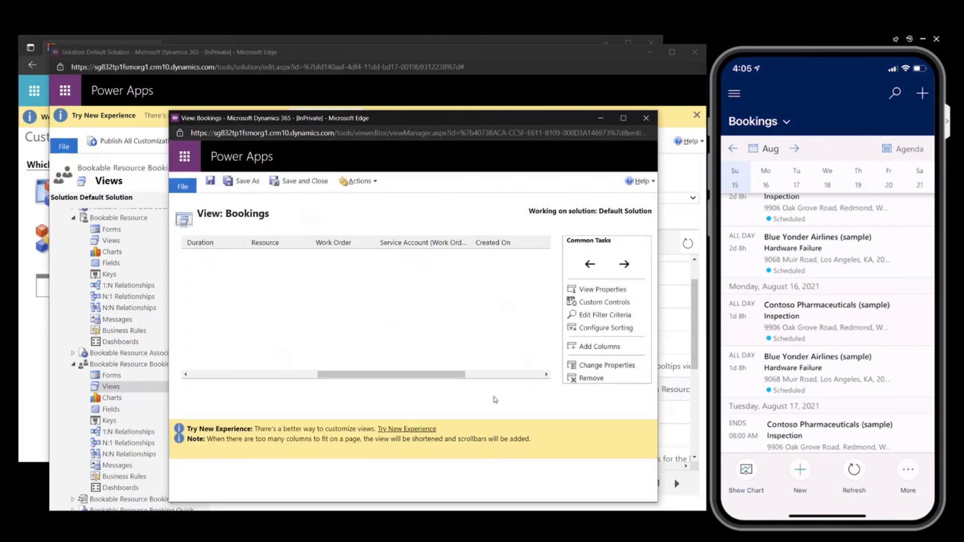
{"action": "left_click_drag", "start_coordinate": [395, 377], "coordinate": [472, 376]}
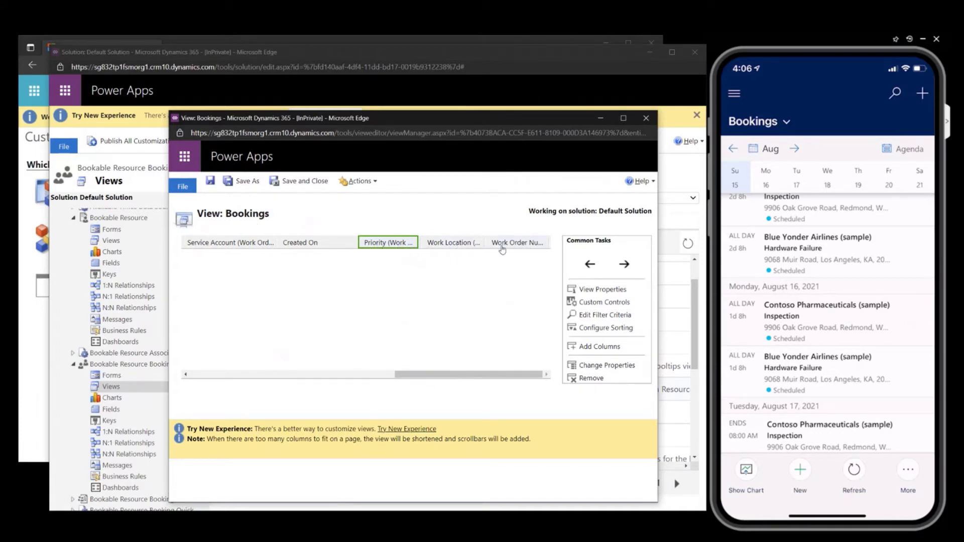
{"action": "left_click_drag", "start_coordinate": [430, 375], "coordinate": [488, 375]}
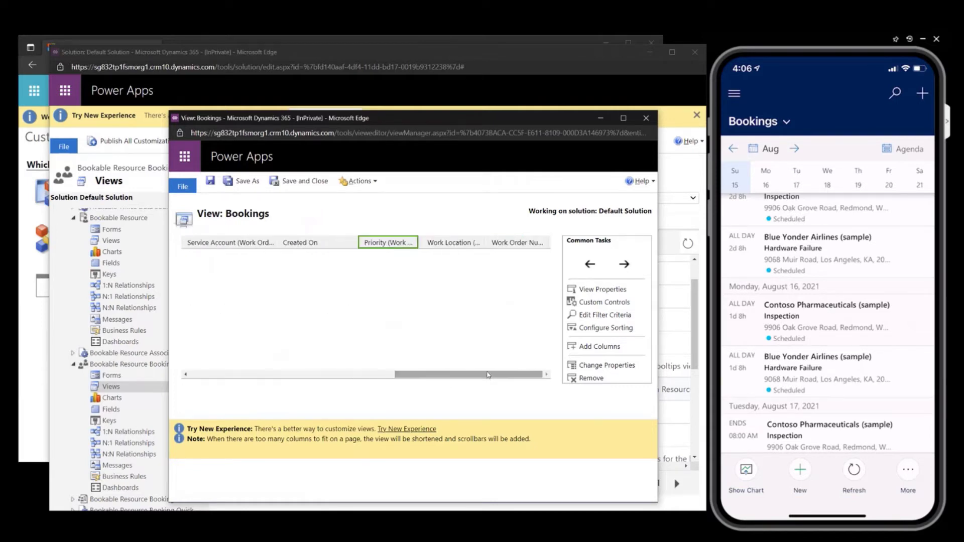
{"action": "left_click", "coordinate": [307, 181]}
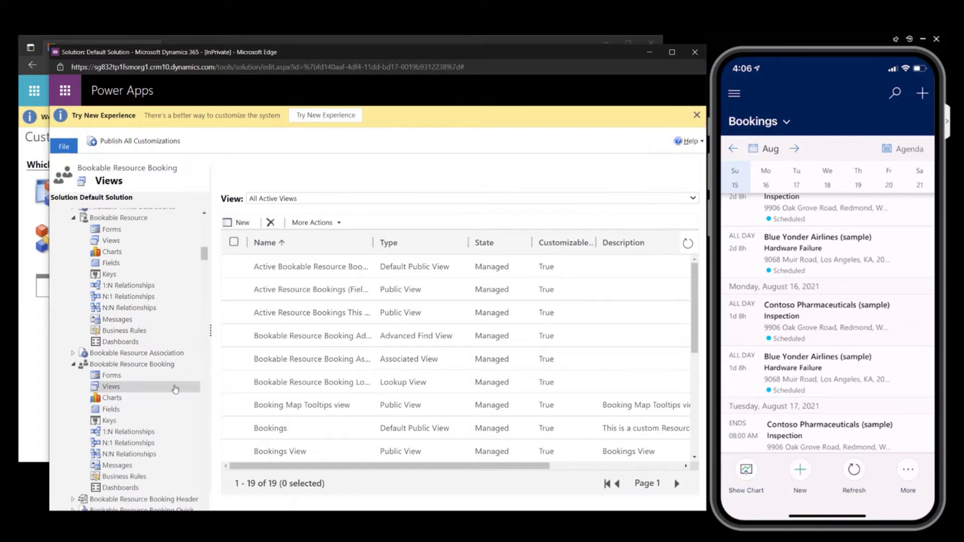
{"action": "left_click", "coordinate": [101, 367]}
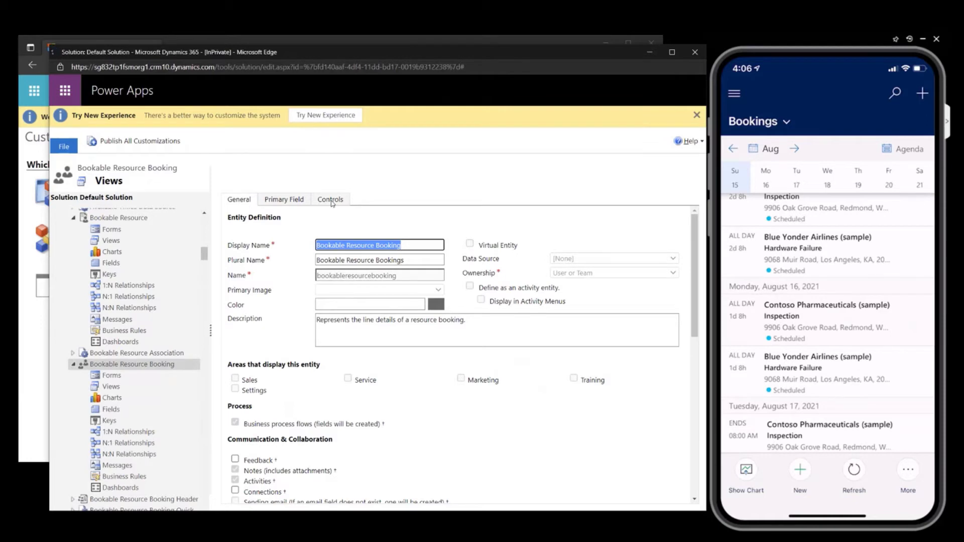
{"action": "left_click", "coordinate": [331, 200]}
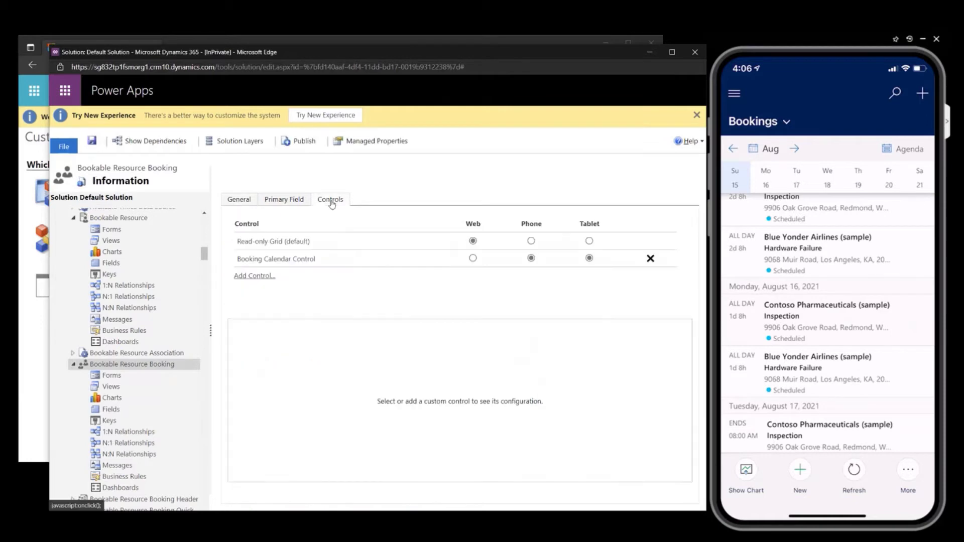
{"action": "left_click", "coordinate": [288, 263]}
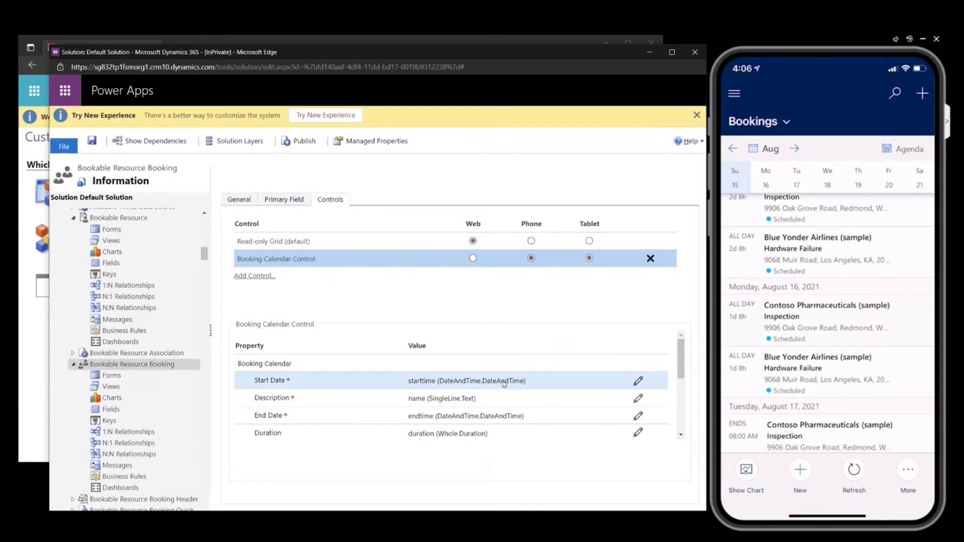
{"action": "scroll", "coordinate": [503, 387], "scroll_direction": "down", "scroll_amount": 3}
{"action": "scroll", "coordinate": [504, 385], "scroll_direction": "down", "scroll_amount": 1}
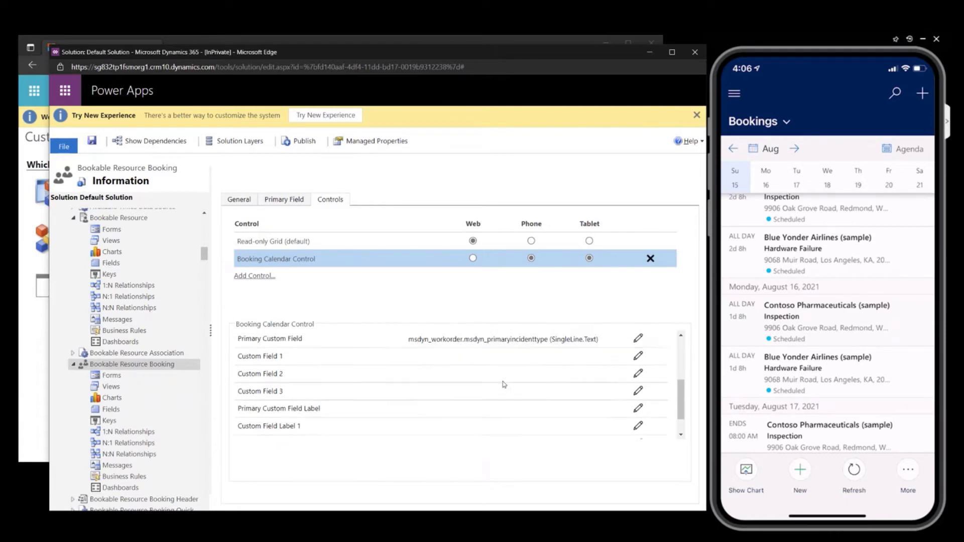
{"action": "scroll", "coordinate": [427, 377], "scroll_direction": "up", "scroll_amount": 2}
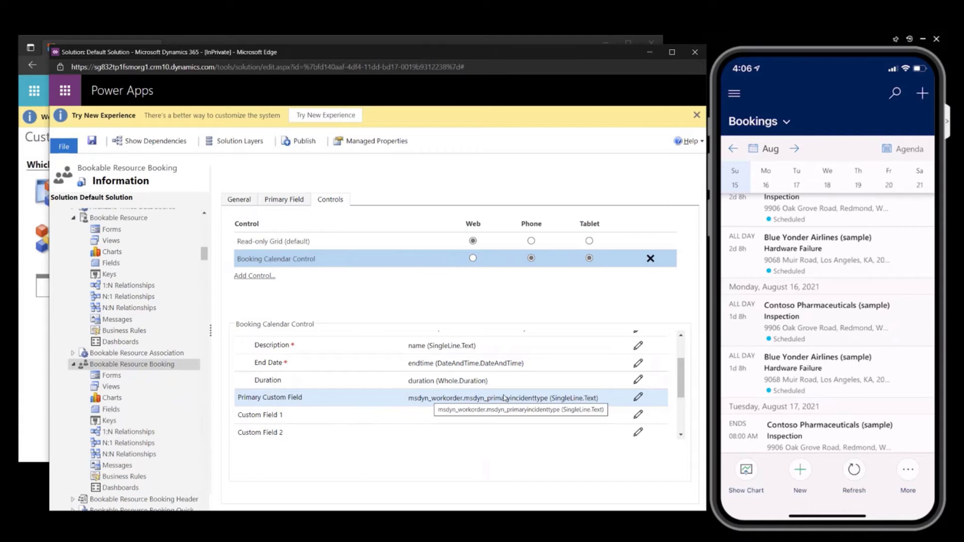
{"action": "scroll", "coordinate": [409, 402], "scroll_direction": "down", "scroll_amount": 3}
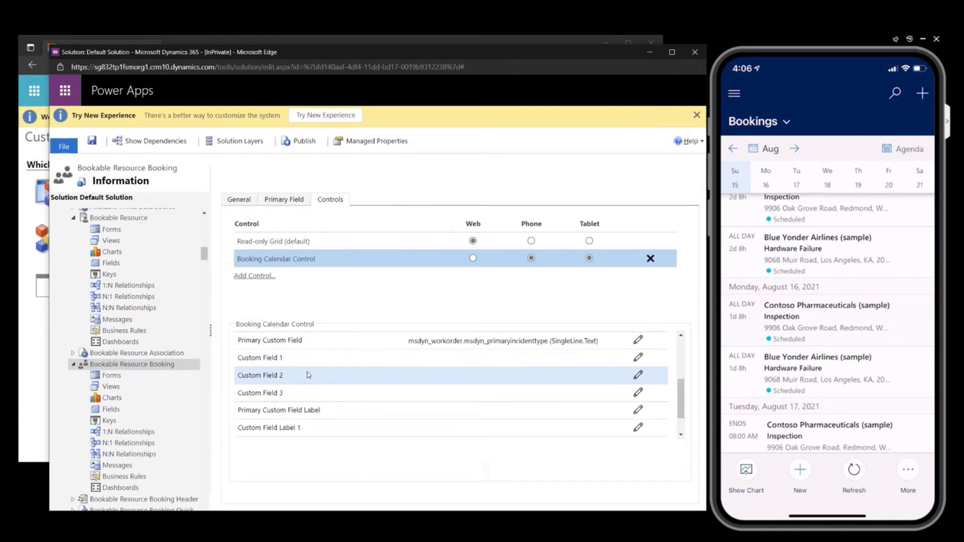
{"action": "scroll", "coordinate": [327, 387], "scroll_direction": "down", "scroll_amount": 2}
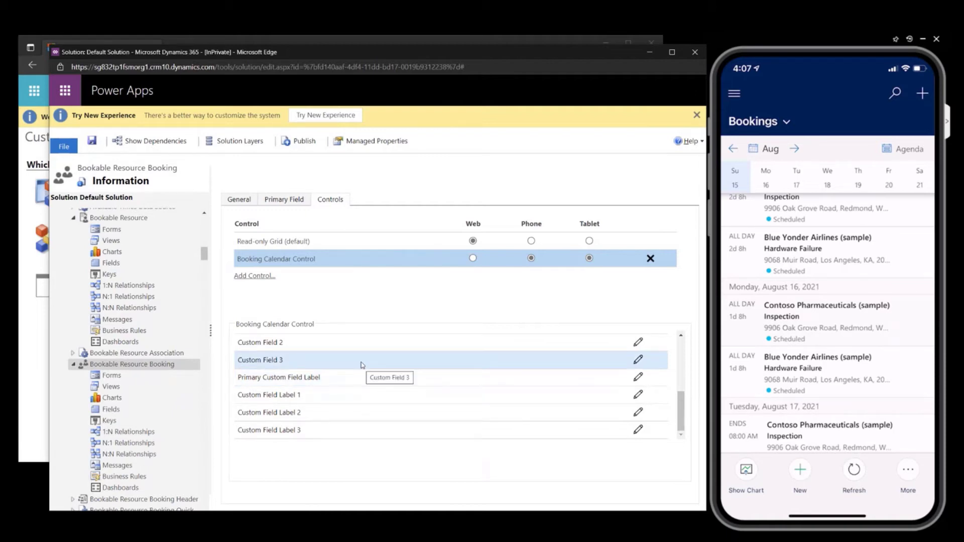
{"action": "scroll", "coordinate": [442, 407], "scroll_direction": "up", "scroll_amount": 1}
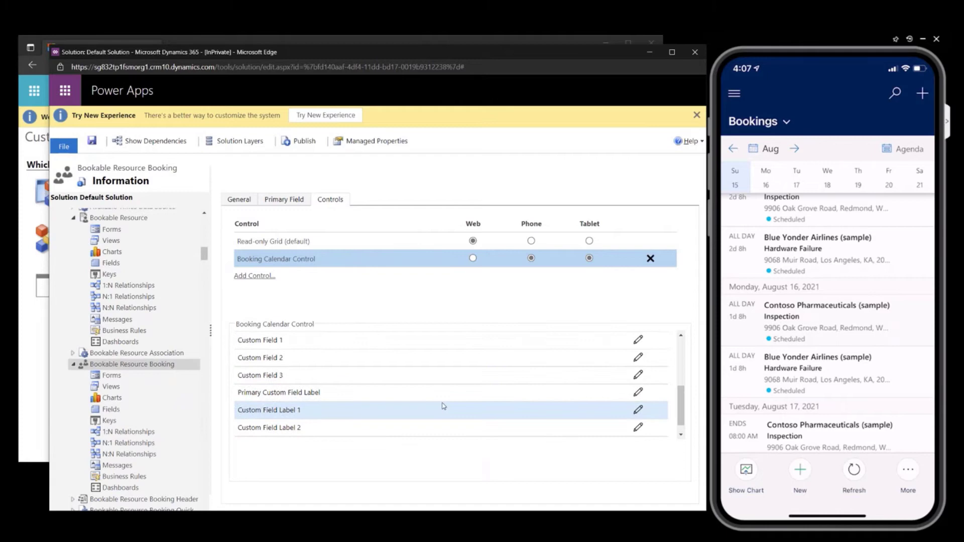
{"action": "scroll", "coordinate": [442, 407], "scroll_direction": "up", "scroll_amount": 1}
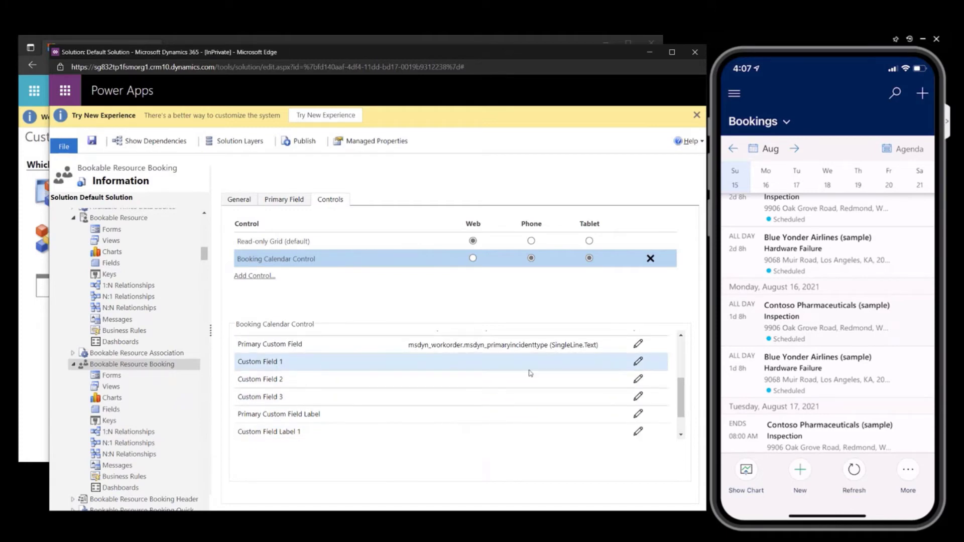
Step: Bind Custom Field 1 to the static value msdyn_workorder.msdyn_priority
{"action": "left_click", "coordinate": [637, 363]}
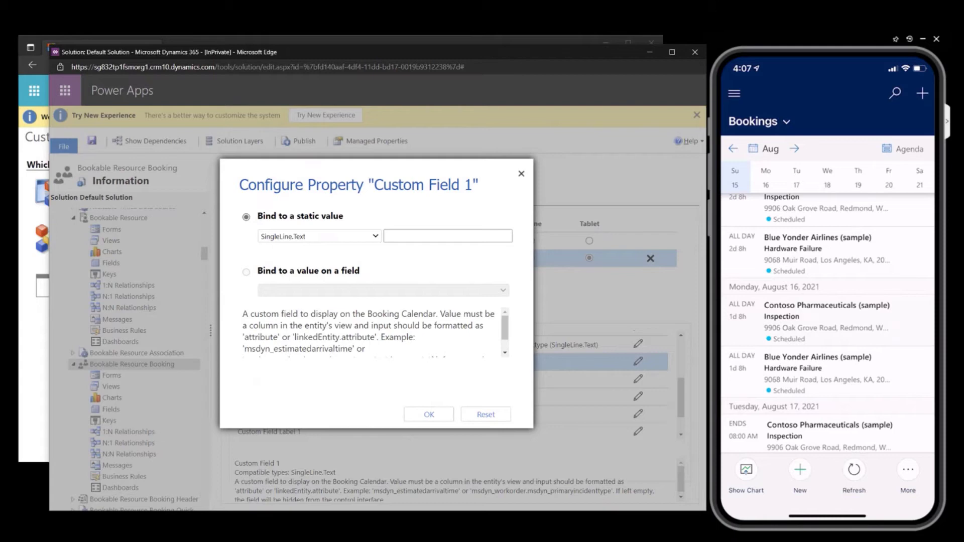
{"action": "left_click", "coordinate": [430, 236]}
{"action": "type", "text": "msdyn_workorder.msdyn"}
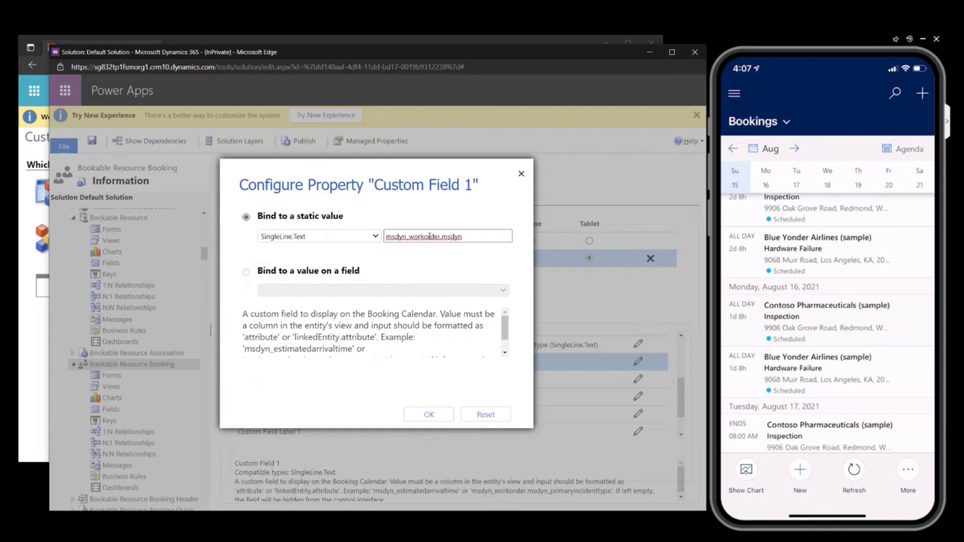
{"action": "type", "text": "_priority"}
{"action": "left_click", "coordinate": [427, 414]}
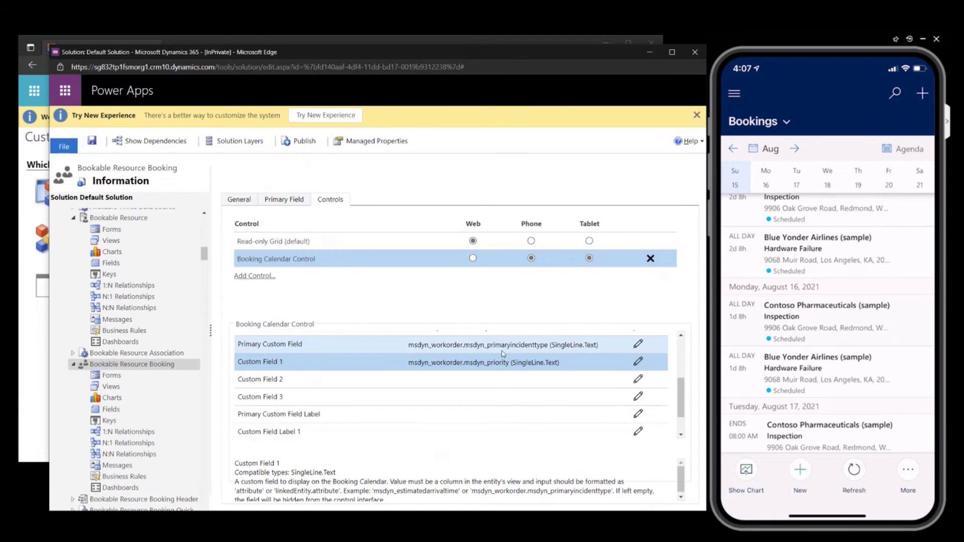
Step: Bind Custom Field 2 to msdyn_workorder.msdyn_worklocation
{"action": "left_click", "coordinate": [638, 380]}
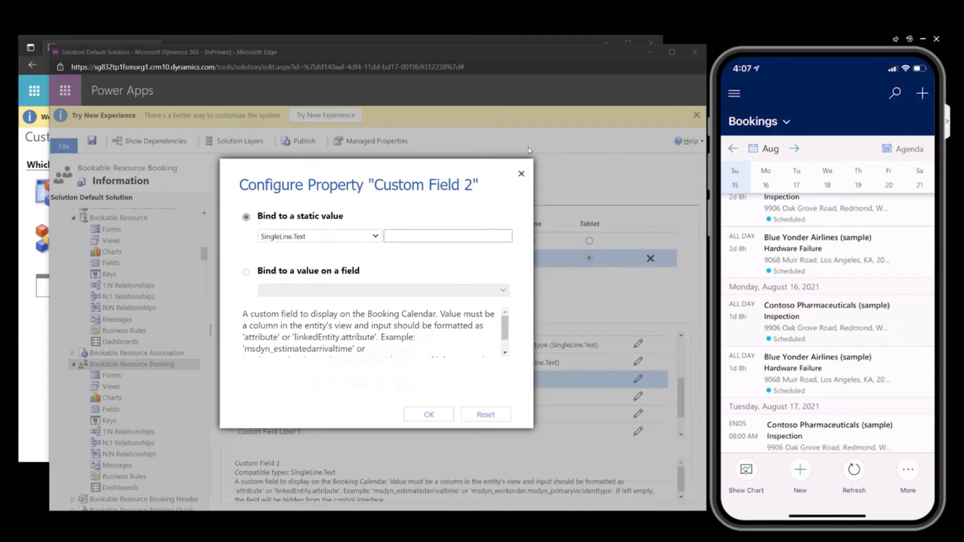
{"action": "left_click", "coordinate": [422, 237]}
{"action": "type", "text": "msdyn_workorder.msdyn_worklocation"}
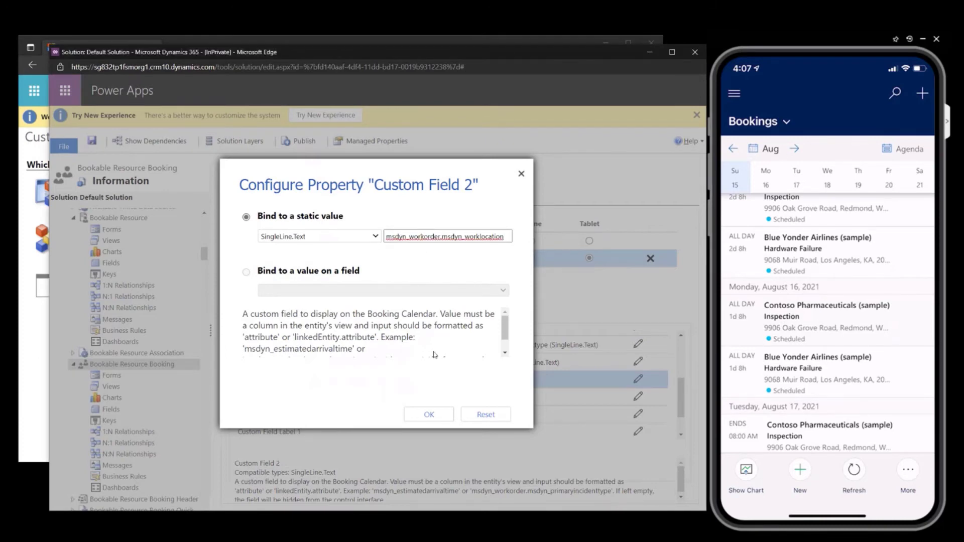
{"action": "left_click", "coordinate": [430, 415]}
Step: Bind Custom Field 3 to msdyn_workorder.msdyn_name
{"action": "left_click", "coordinate": [636, 397]}
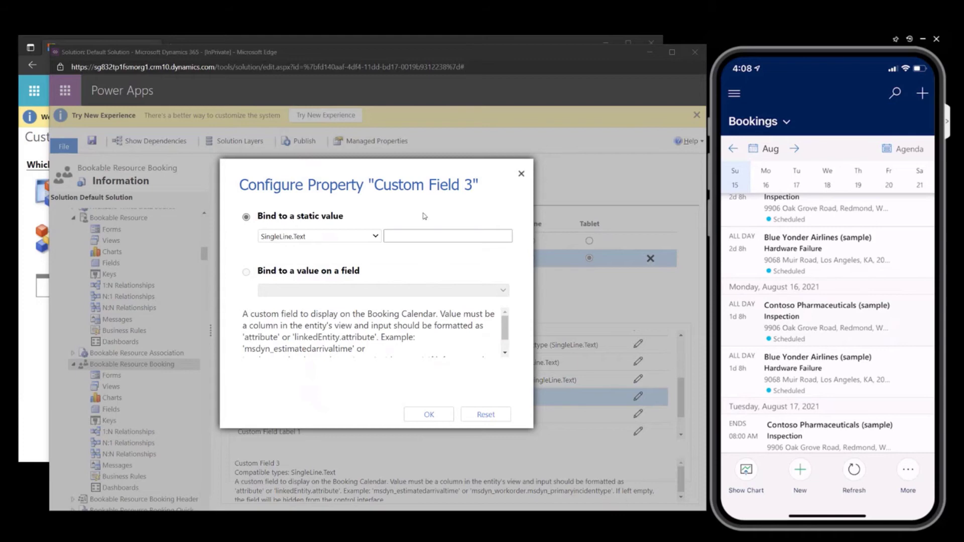
{"action": "left_click", "coordinate": [413, 237]}
{"action": "type", "text": "msdyn_workorder.msdyn_name"}
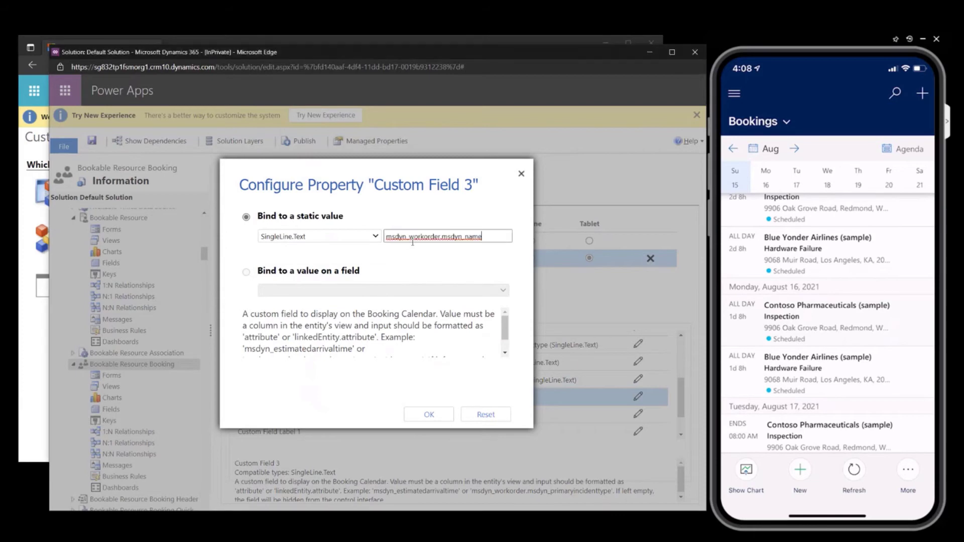
{"action": "left_click", "coordinate": [428, 414]}
{"action": "scroll", "coordinate": [440, 363], "scroll_direction": "down", "scroll_amount": 2}
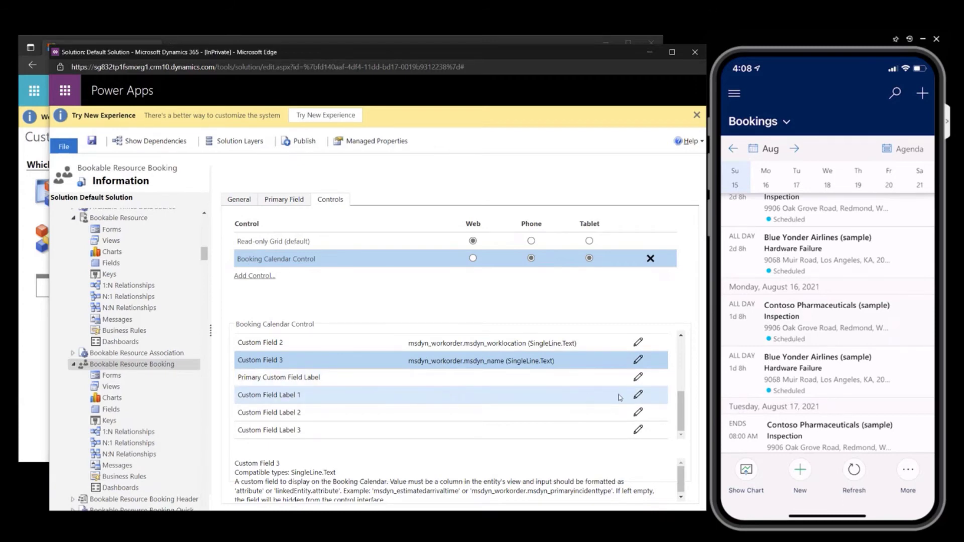
Step: Set Custom Field Label 1 to the static value Priority
{"action": "left_click", "coordinate": [637, 396]}
{"action": "left_click", "coordinate": [409, 237]}
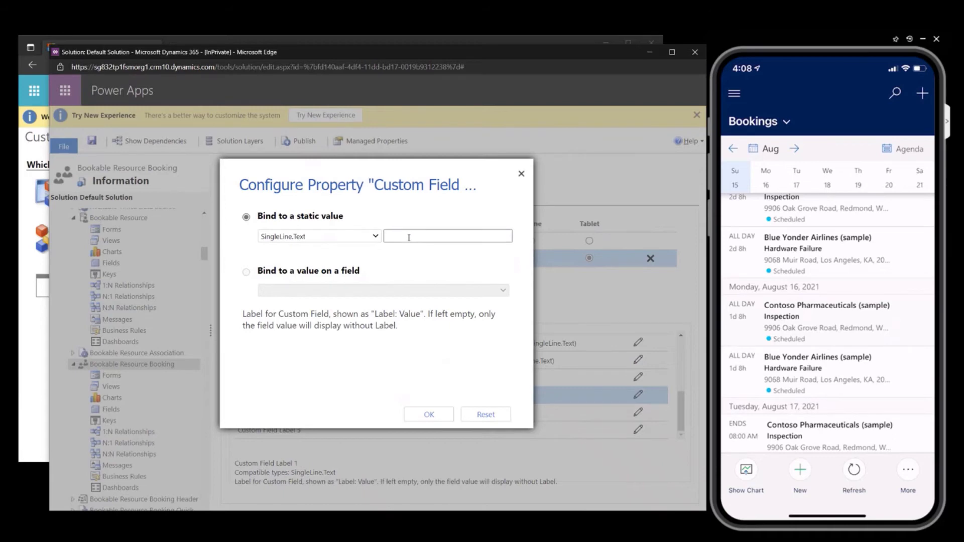
{"action": "type", "text": "Priority"}
{"action": "left_click", "coordinate": [429, 416]}
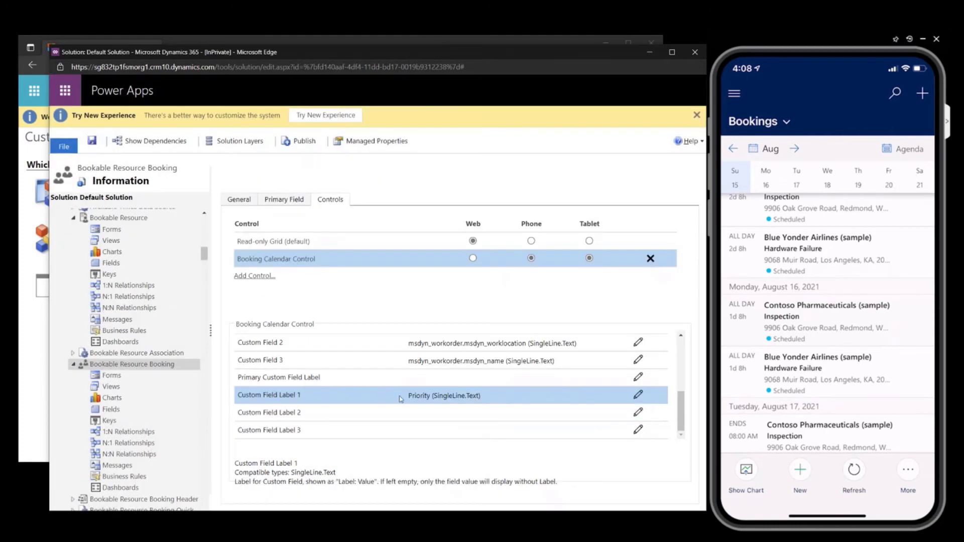
{"action": "scroll", "coordinate": [445, 358], "scroll_direction": "up", "scroll_amount": 1}
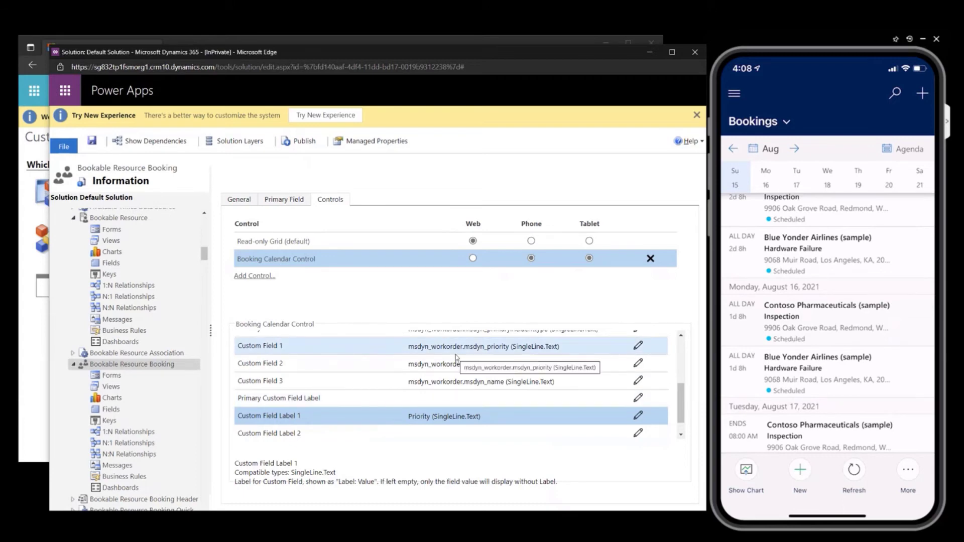
{"action": "scroll", "coordinate": [462, 414], "scroll_direction": "down", "scroll_amount": 1}
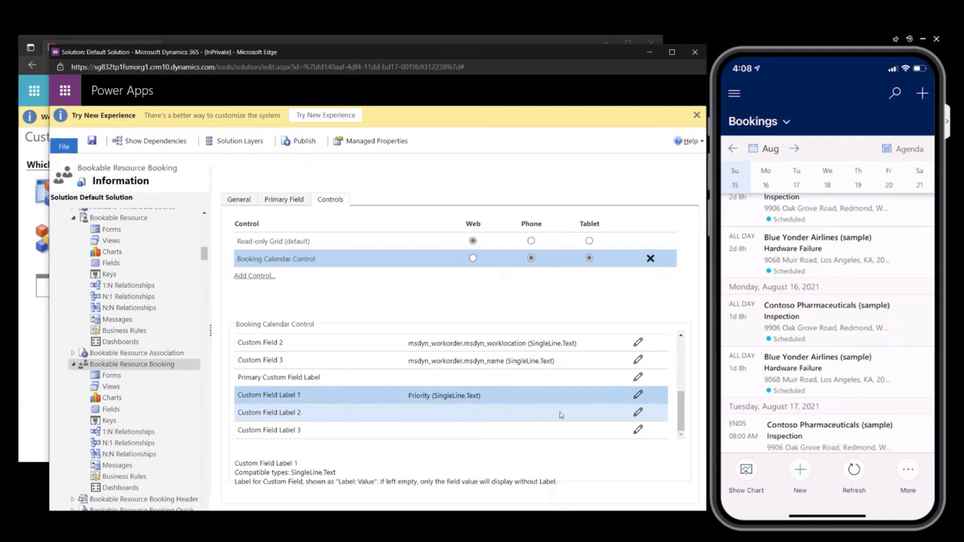
Step: Set Custom Field Label 3 to the static value WO #
{"action": "left_click", "coordinate": [638, 430]}
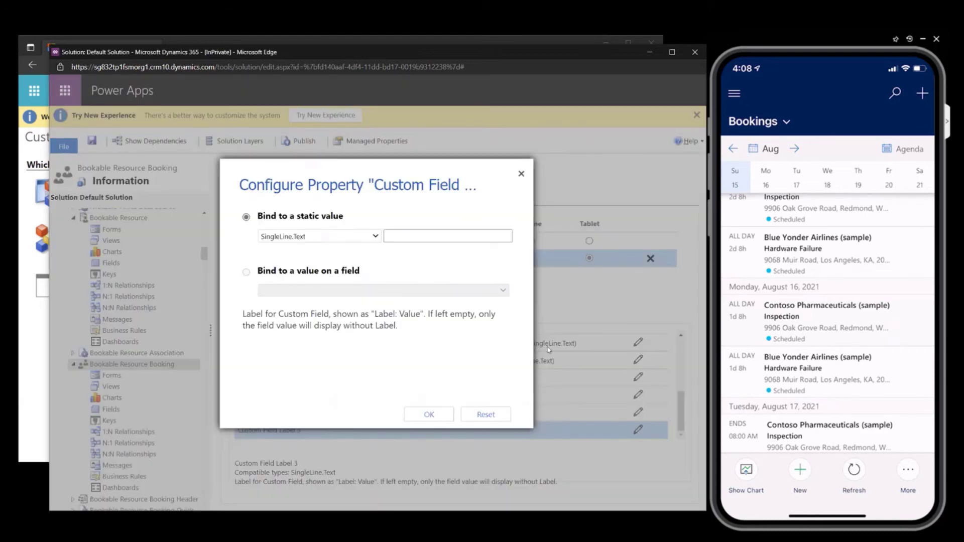
{"action": "left_click", "coordinate": [434, 236]}
{"action": "type", "text": "WO"}
{"action": "key", "text": "BackSpace"}
{"action": "type", "text": "O #"}
{"action": "left_click", "coordinate": [429, 415]}
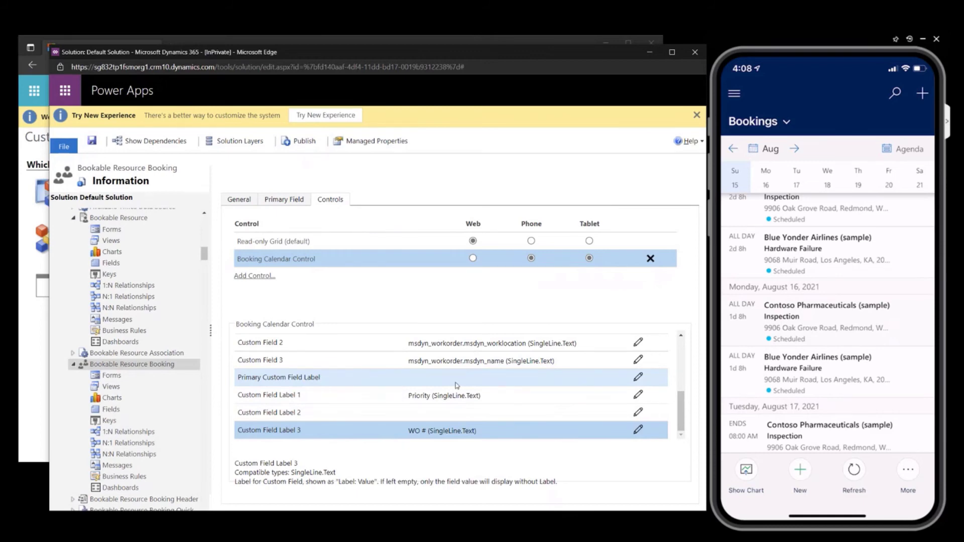
Step: Save the booking calendar configuration and publish the Bookable Resource Booking customizations
{"action": "left_click", "coordinate": [93, 141]}
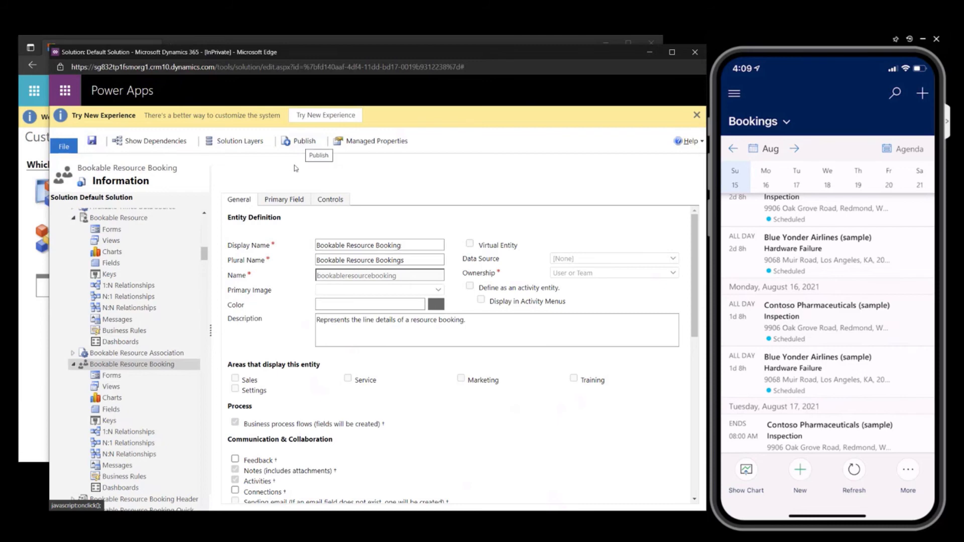
{"action": "left_click", "coordinate": [301, 145]}
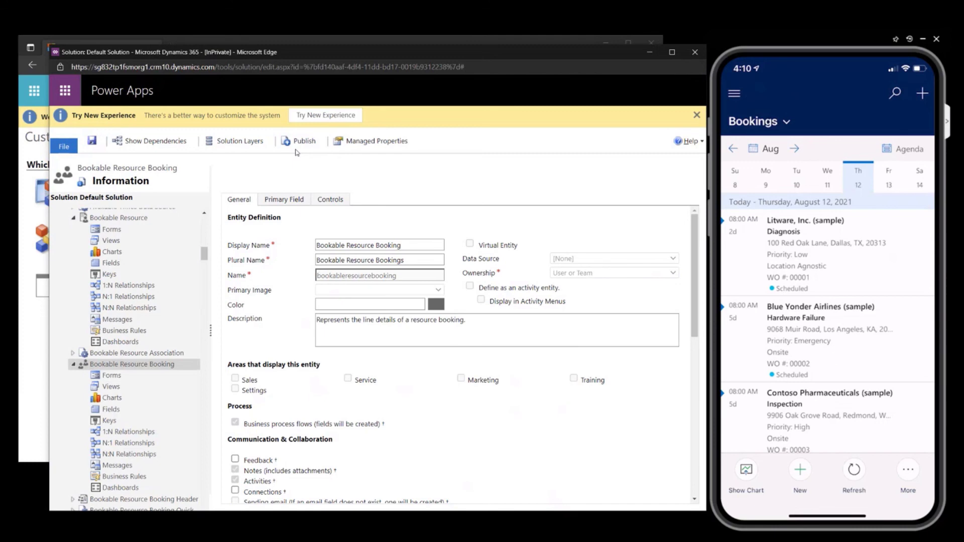
Step: Bring the Bookable Resource Booking controls list back into view in Power Apps
{"action": "left_click", "coordinate": [329, 198]}
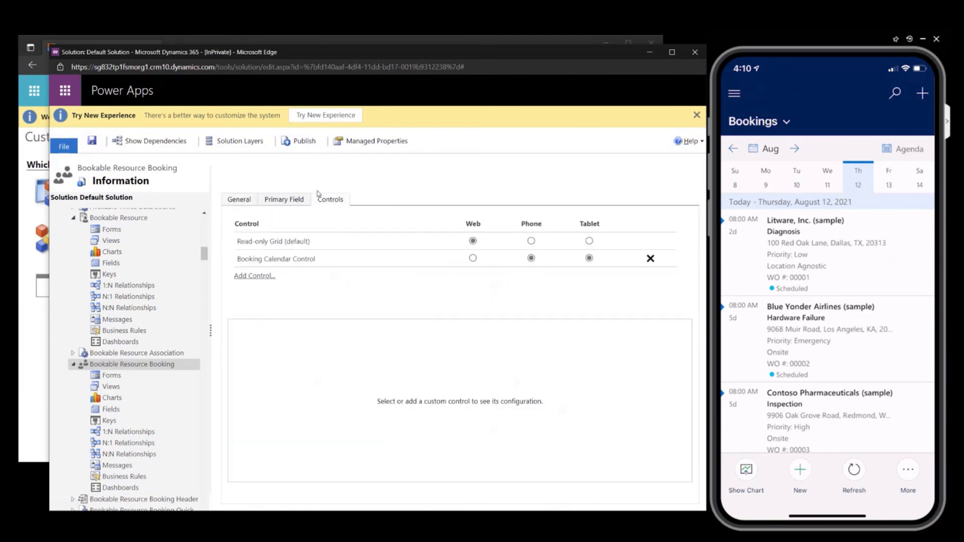